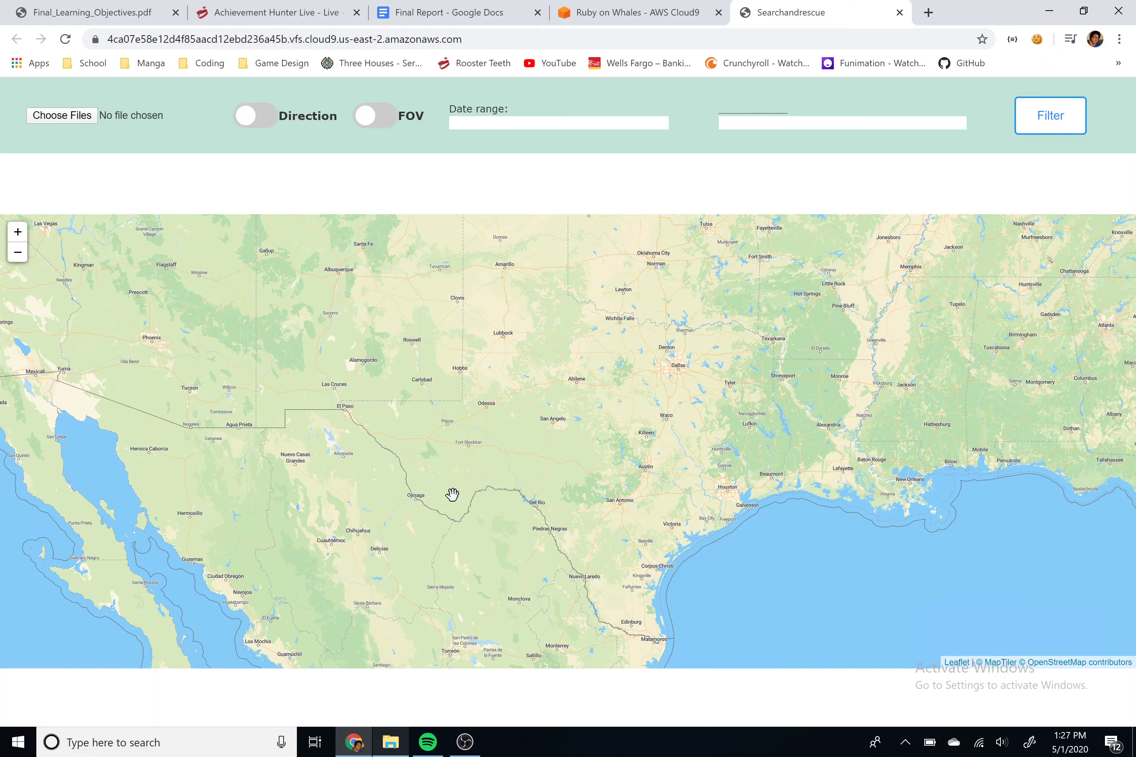
# Start choosing files and browse from CSCE 431's Satellite Images through the BVSAR exercise test data to the RGB Franklin Echo DIRT01 Sortie 2 folder
pyautogui.click(63, 117)
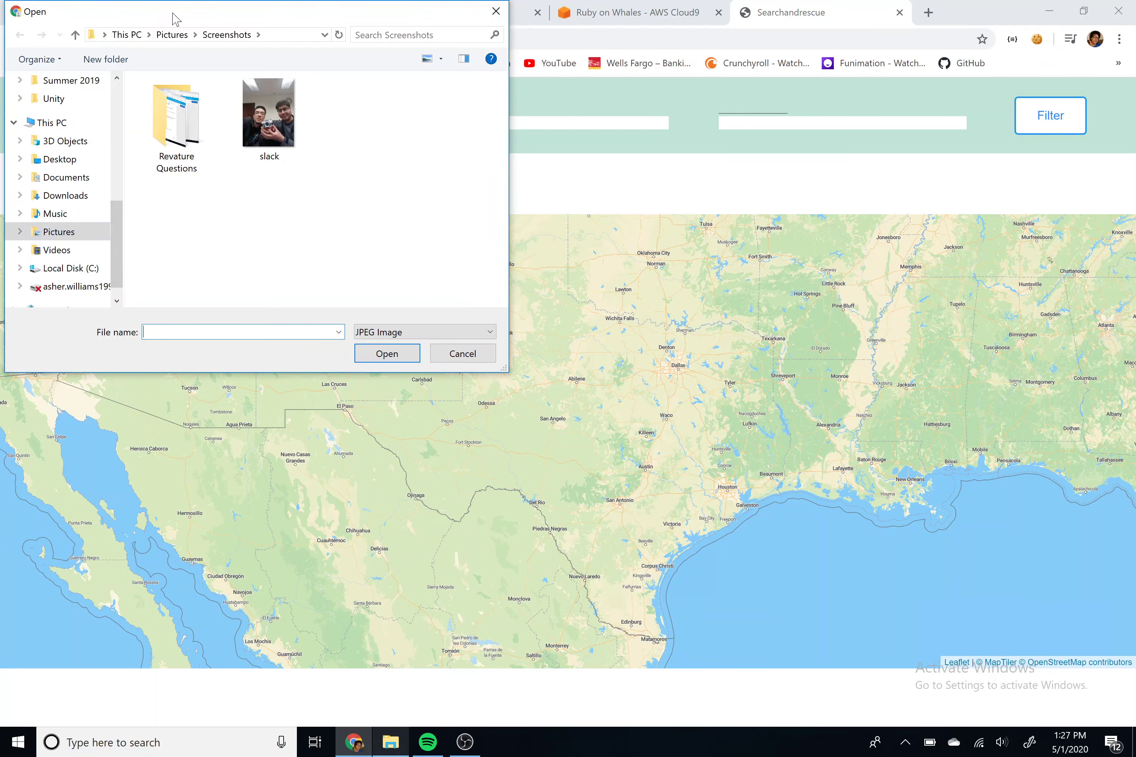
pyautogui.click(172, 34)
pyautogui.scroll(5, 82, 153)
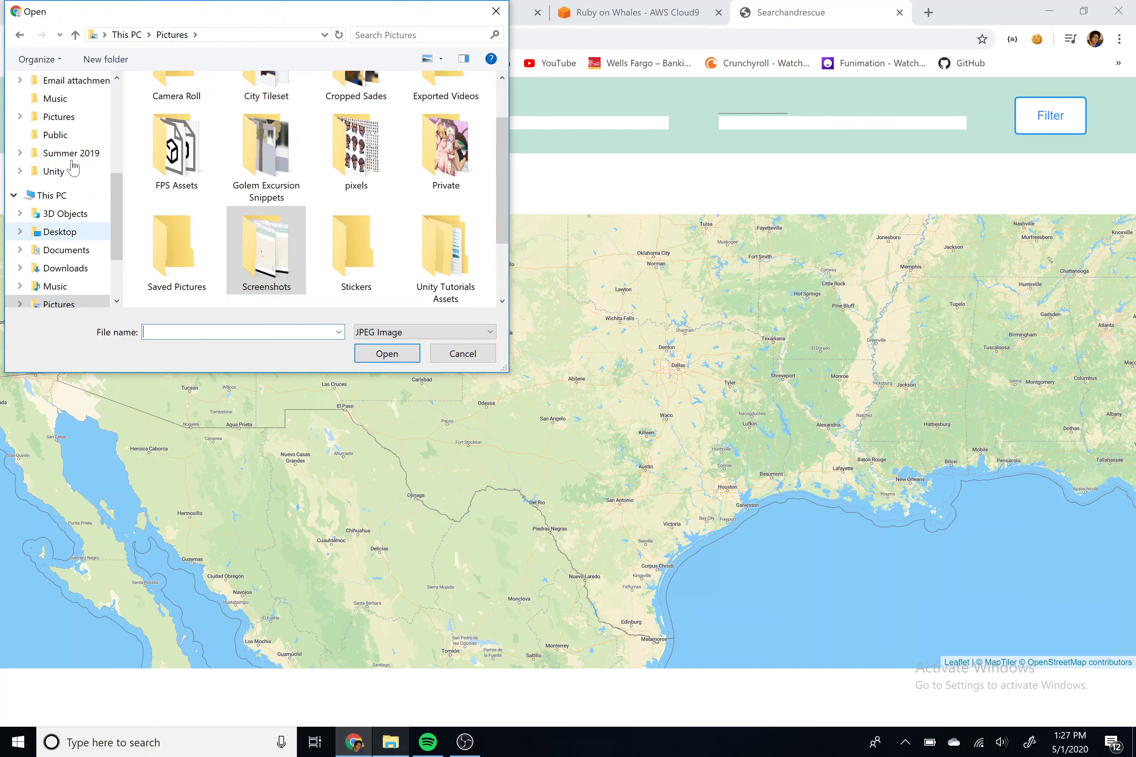
pyautogui.click(71, 171)
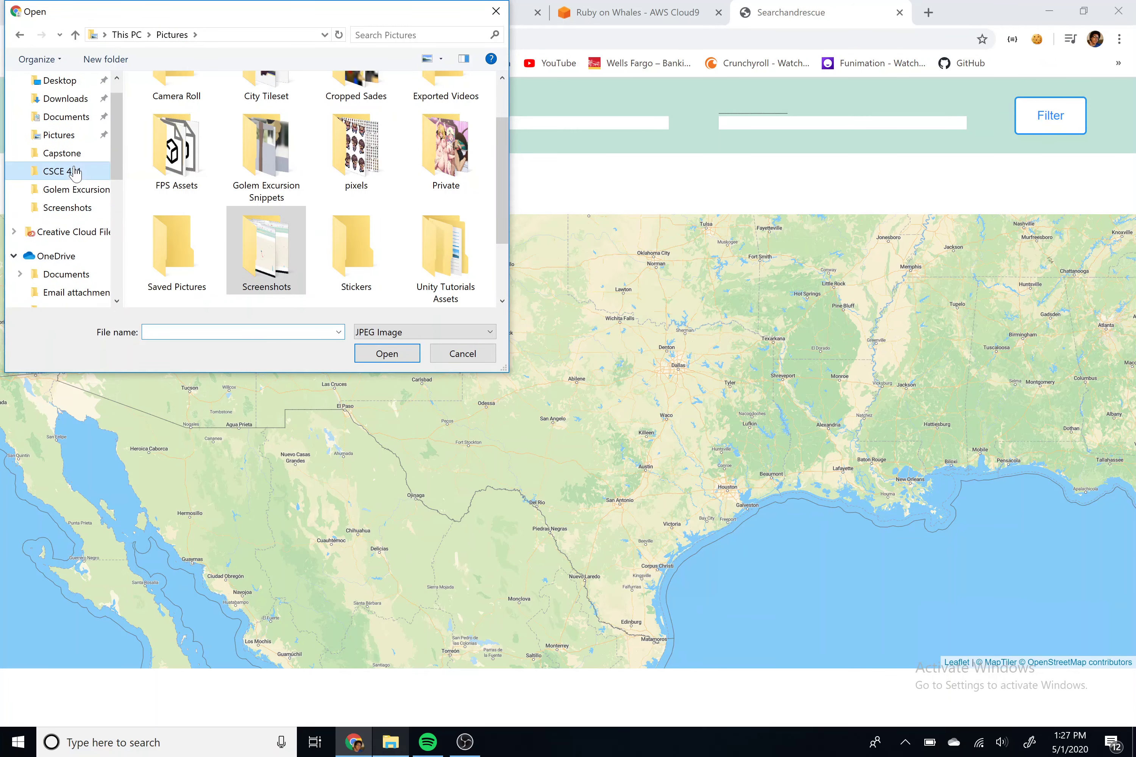
pyautogui.doubleClick(283, 147)
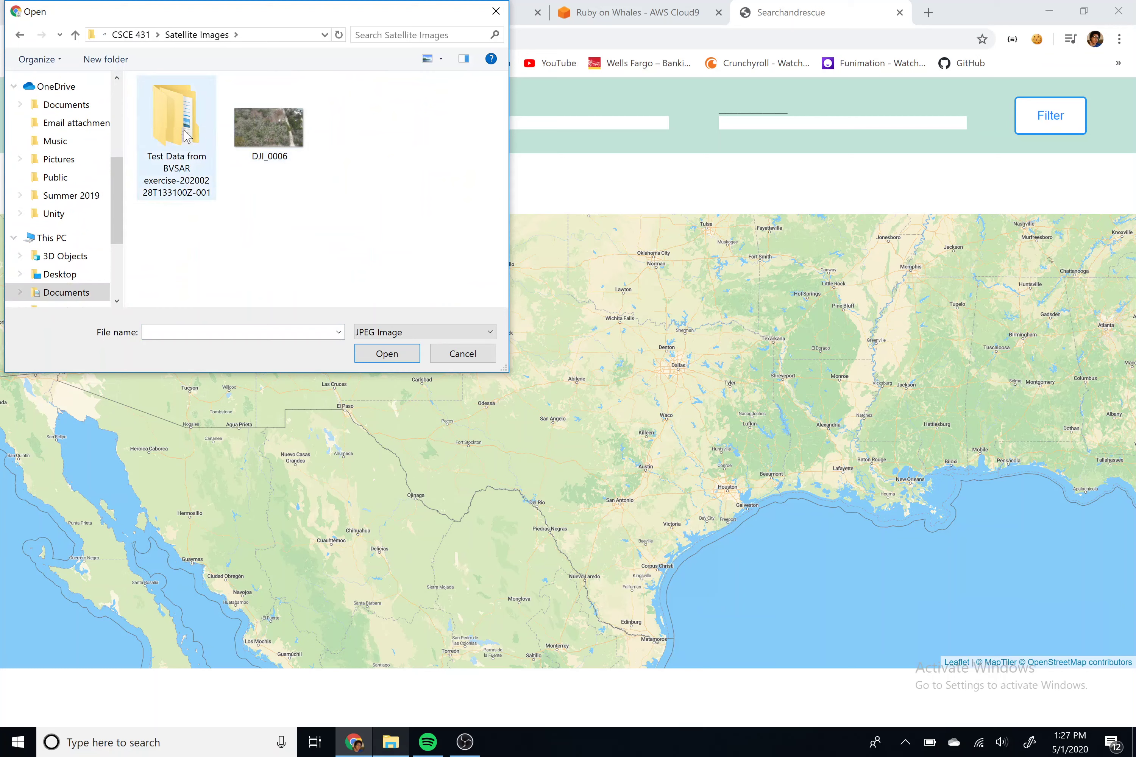
pyautogui.doubleClick(195, 150)
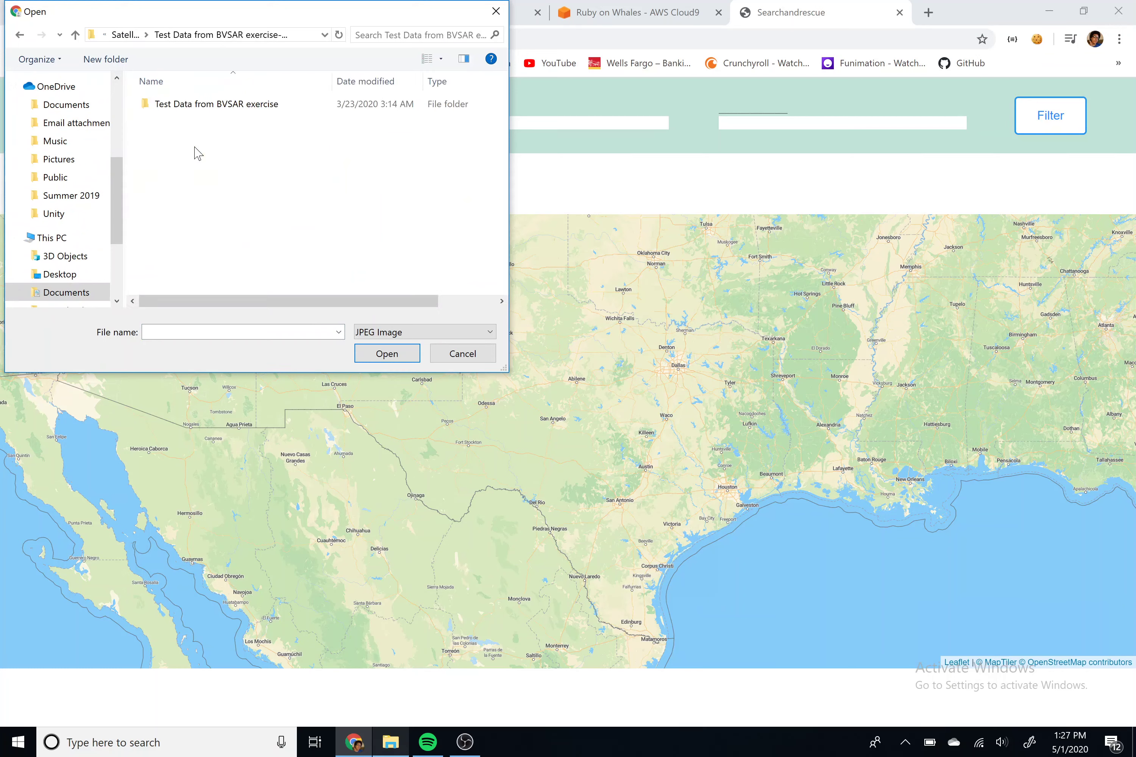
pyautogui.doubleClick(233, 106)
pyautogui.doubleClick(215, 121)
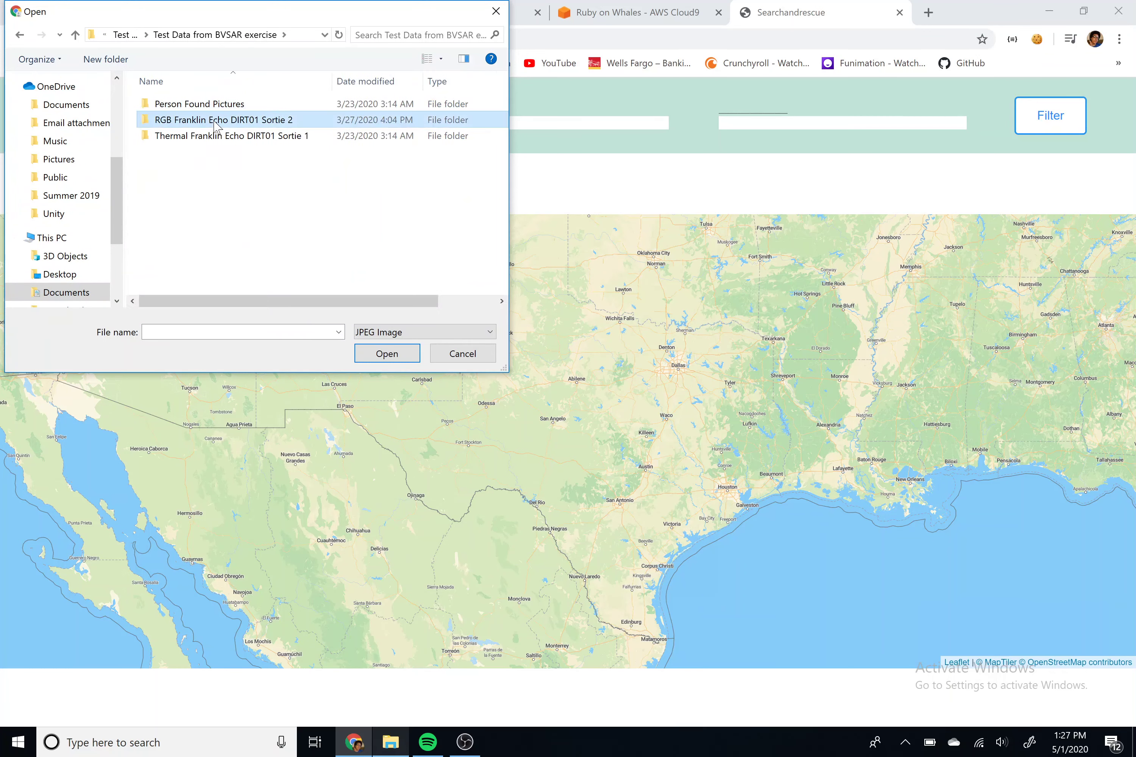
# Duplicate the images DJI_0005, DJI_0006 and DJI_0007 within the folder
pyautogui.click(176, 119)
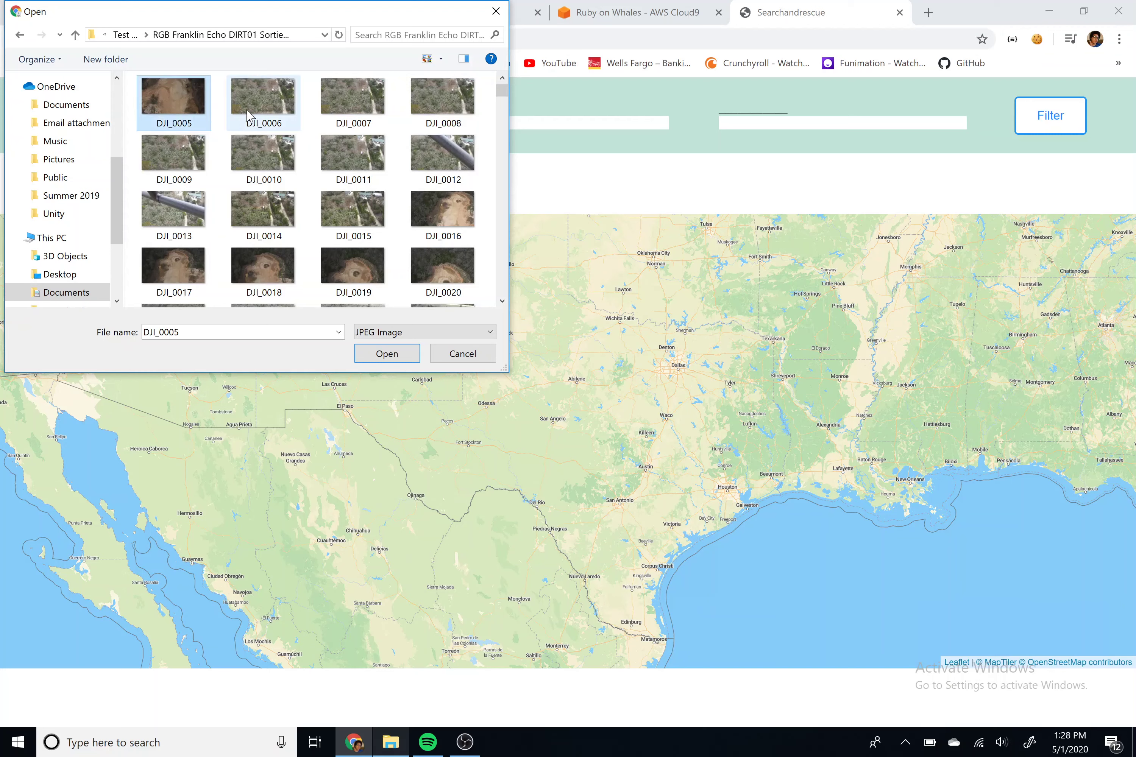
pyautogui.keyDown('ctrl'); pyautogui.click(252, 115); pyautogui.keyUp('ctrl')
pyautogui.keyDown('ctrl'); pyautogui.click(378, 117); pyautogui.keyUp('ctrl')
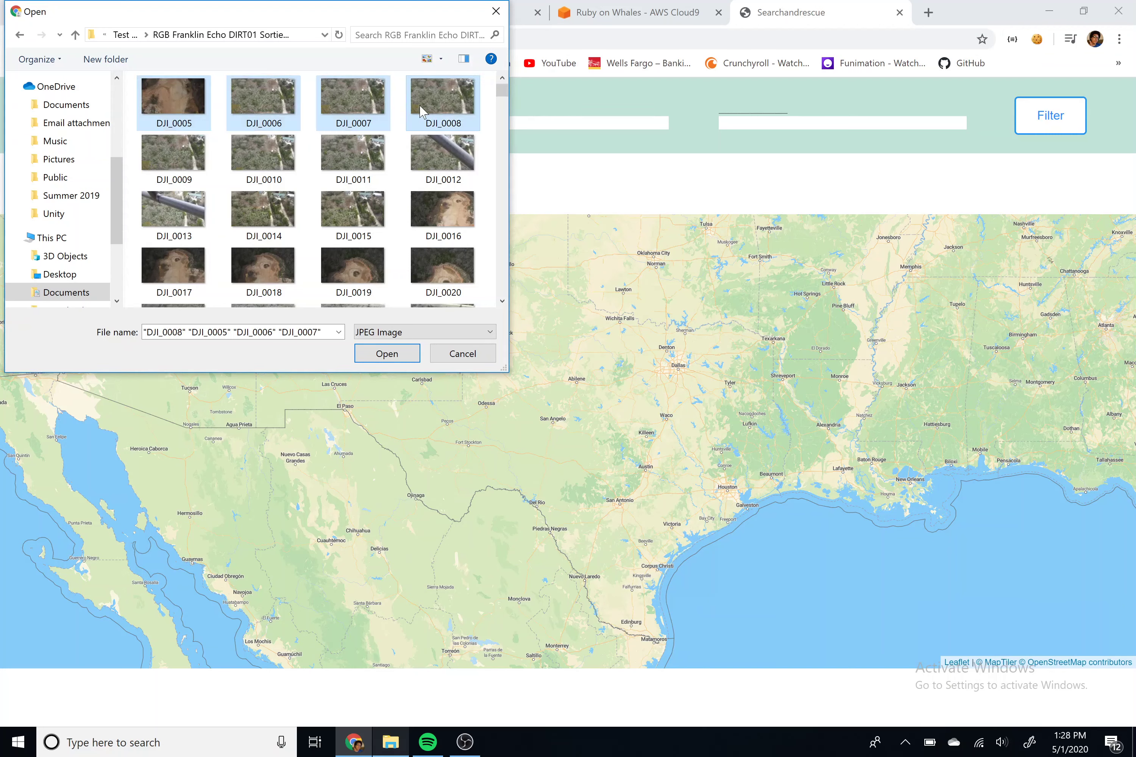
pyautogui.hotkey('ctrl', 'c')
pyautogui.hotkey('ctrl', 'v')
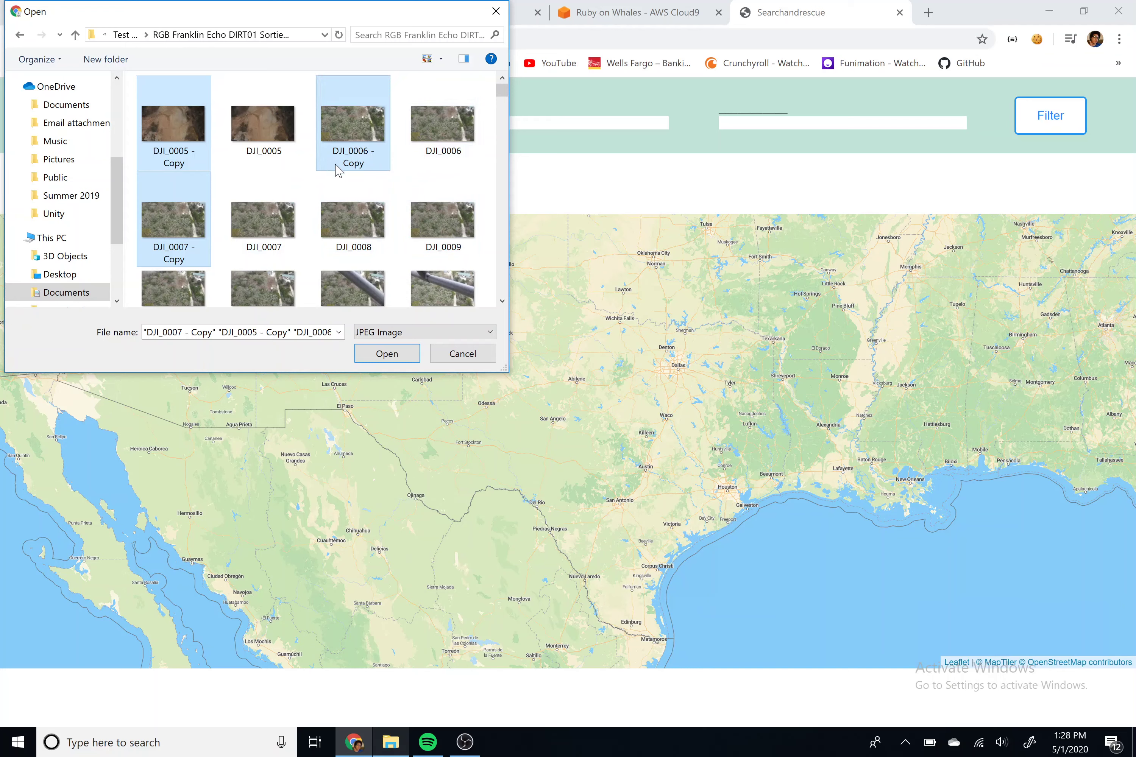
# Select the original images DJI_0005 through DJI_0025, leaving out the copies, and submit them for upload
pyautogui.click(258, 138)
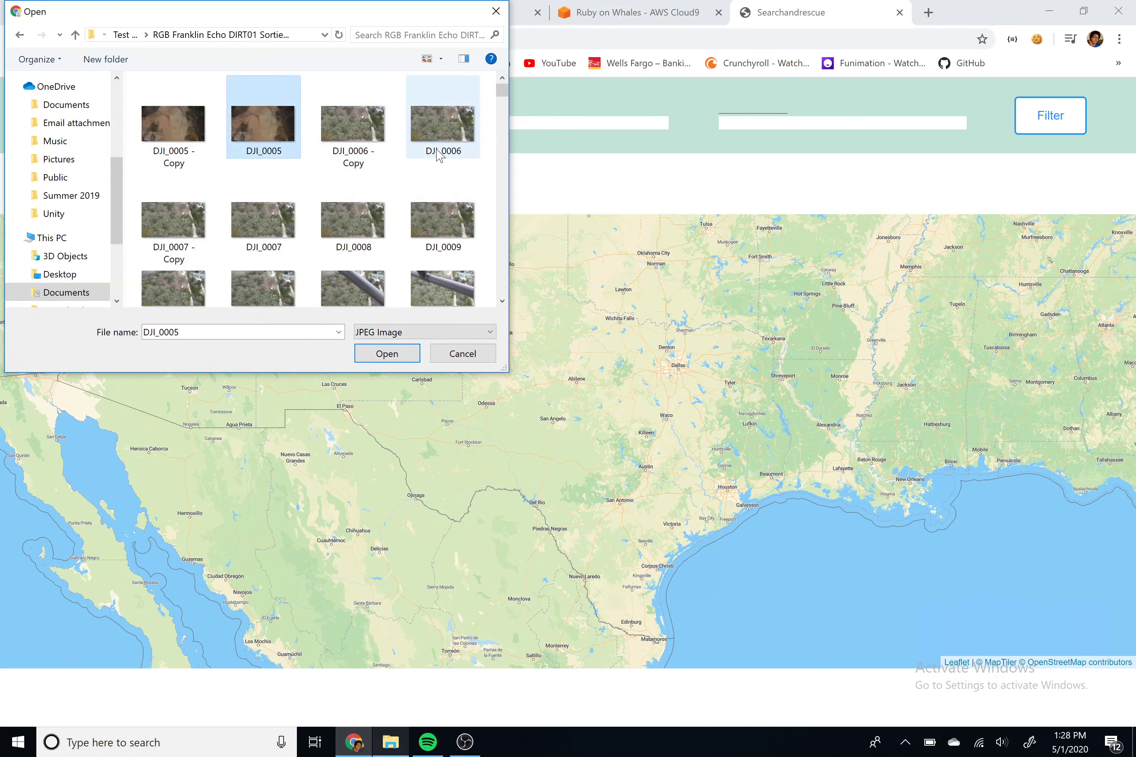
pyautogui.keyDown('ctrl'); pyautogui.click(443, 130); pyautogui.keyUp('ctrl')
pyautogui.keyDown('ctrl'); pyautogui.click(277, 225); pyautogui.keyUp('ctrl')
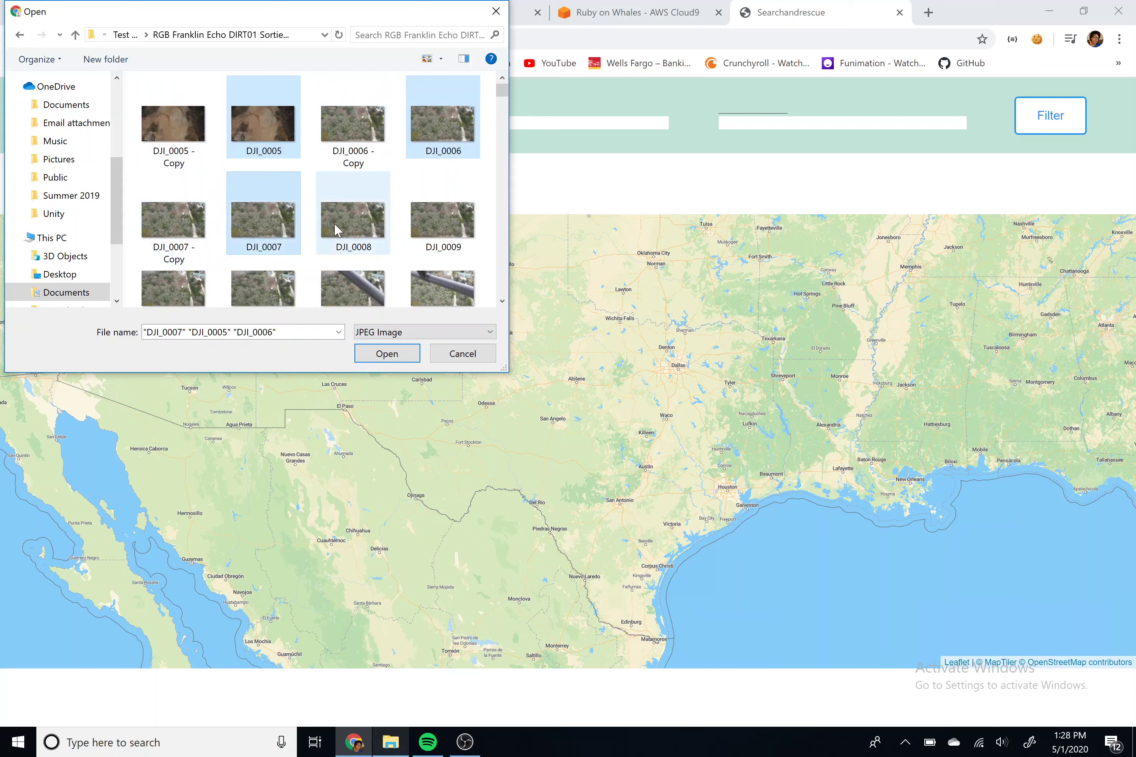
pyautogui.keyDown('ctrl'); pyautogui.click(344, 225); pyautogui.keyUp('ctrl')
pyautogui.keyDown('ctrl'); pyautogui.click(423, 224); pyautogui.keyUp('ctrl')
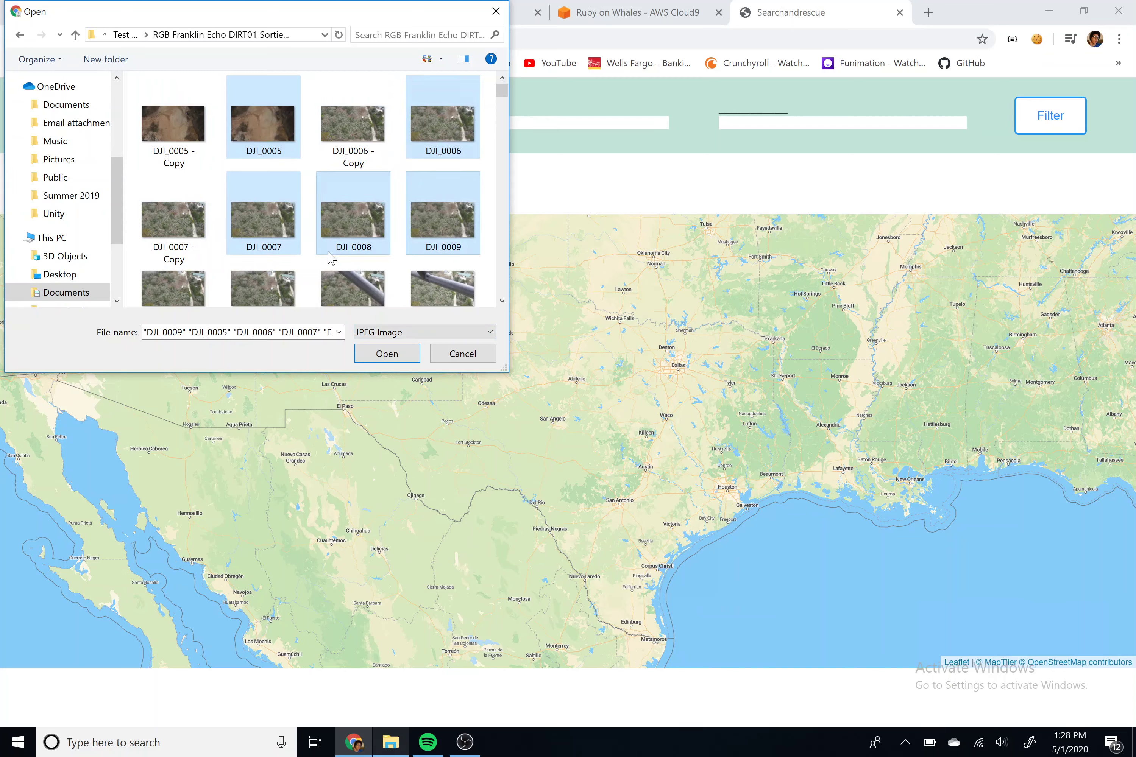
pyautogui.scroll(-3, 328, 252)
pyautogui.scroll(2, 286, 226)
pyautogui.keyDown('ctrl'); pyautogui.click(190, 176); pyautogui.keyUp('ctrl')
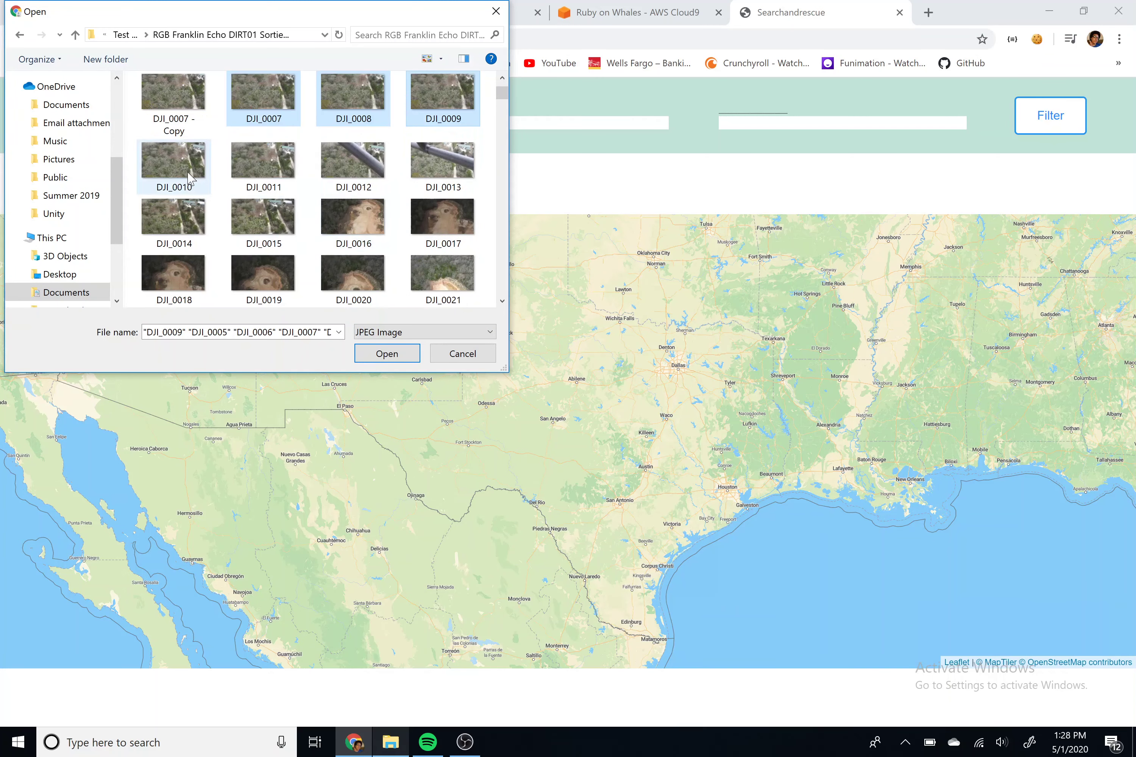
pyautogui.keyDown('ctrl'); pyautogui.click(274, 174); pyautogui.keyUp('ctrl')
pyautogui.keyDown('ctrl'); pyautogui.click(342, 171); pyautogui.keyUp('ctrl')
pyautogui.keyDown('ctrl'); pyautogui.click(440, 171); pyautogui.keyUp('ctrl')
pyautogui.keyDown('ctrl'); pyautogui.click(174, 218); pyautogui.keyUp('ctrl')
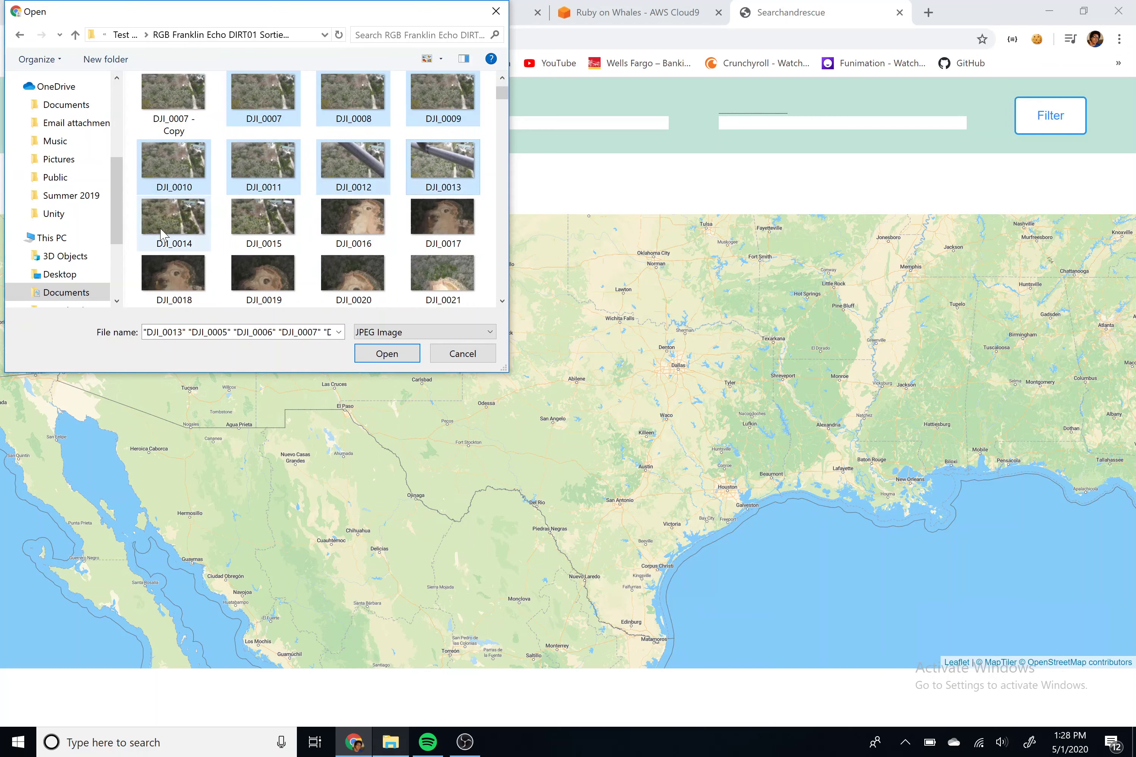
pyautogui.keyDown('ctrl'); pyautogui.click(263, 218); pyautogui.keyUp('ctrl')
pyautogui.keyDown('ctrl'); pyautogui.click(353, 218); pyautogui.keyUp('ctrl')
pyautogui.keyDown('ctrl'); pyautogui.click(437, 229); pyautogui.keyUp('ctrl')
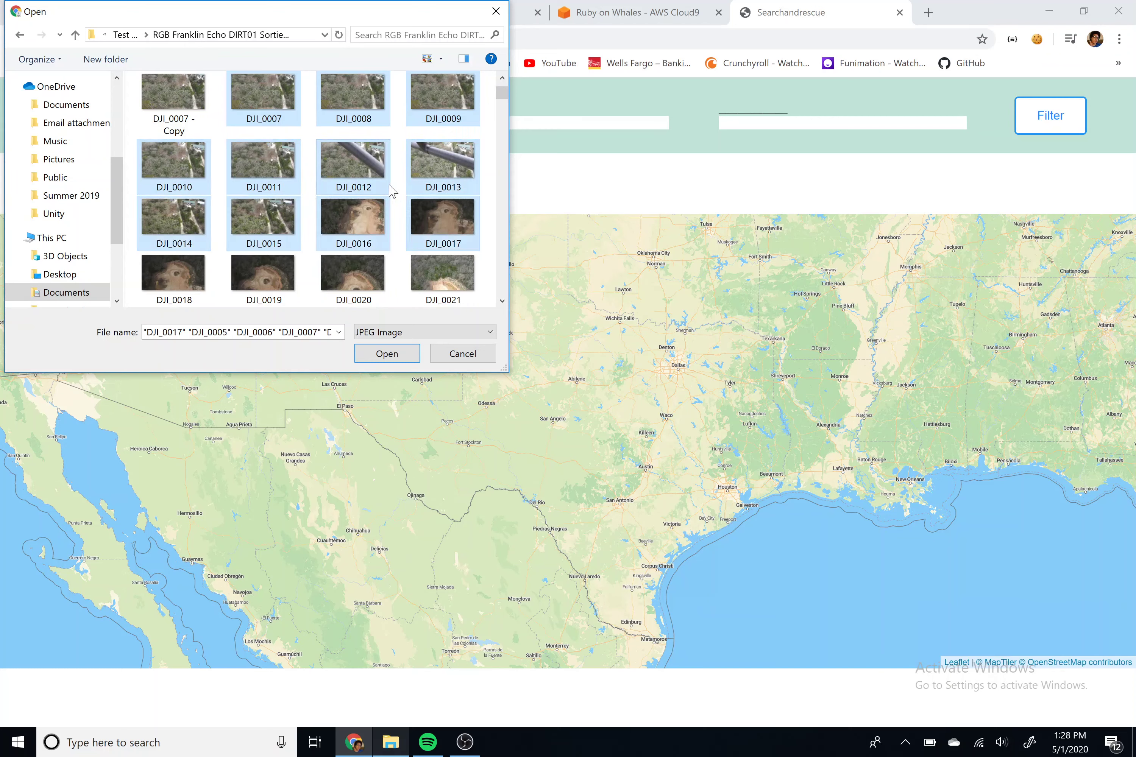
pyautogui.scroll(-2, 343, 205)
pyautogui.keyDown('ctrl'); pyautogui.click(173, 159); pyautogui.keyUp('ctrl')
pyautogui.keyDown('ctrl'); pyautogui.click(263, 158); pyautogui.keyUp('ctrl')
pyautogui.keyDown('ctrl'); pyautogui.click(363, 167); pyautogui.keyUp('ctrl')
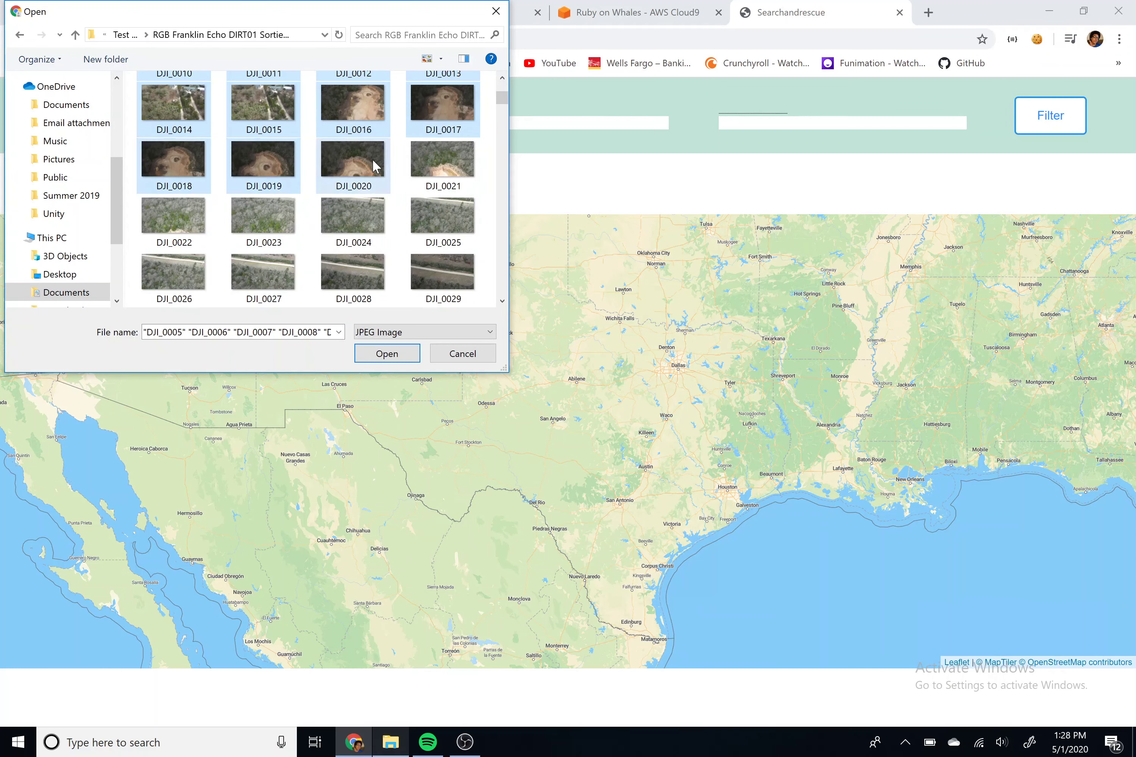
pyautogui.keyDown('ctrl'); pyautogui.click(442, 162); pyautogui.keyUp('ctrl')
pyautogui.keyDown('ctrl'); pyautogui.click(173, 217); pyautogui.keyUp('ctrl')
pyautogui.keyDown('ctrl'); pyautogui.click(263, 218); pyautogui.keyUp('ctrl')
pyautogui.keyDown('ctrl'); pyautogui.click(352, 217); pyautogui.keyUp('ctrl')
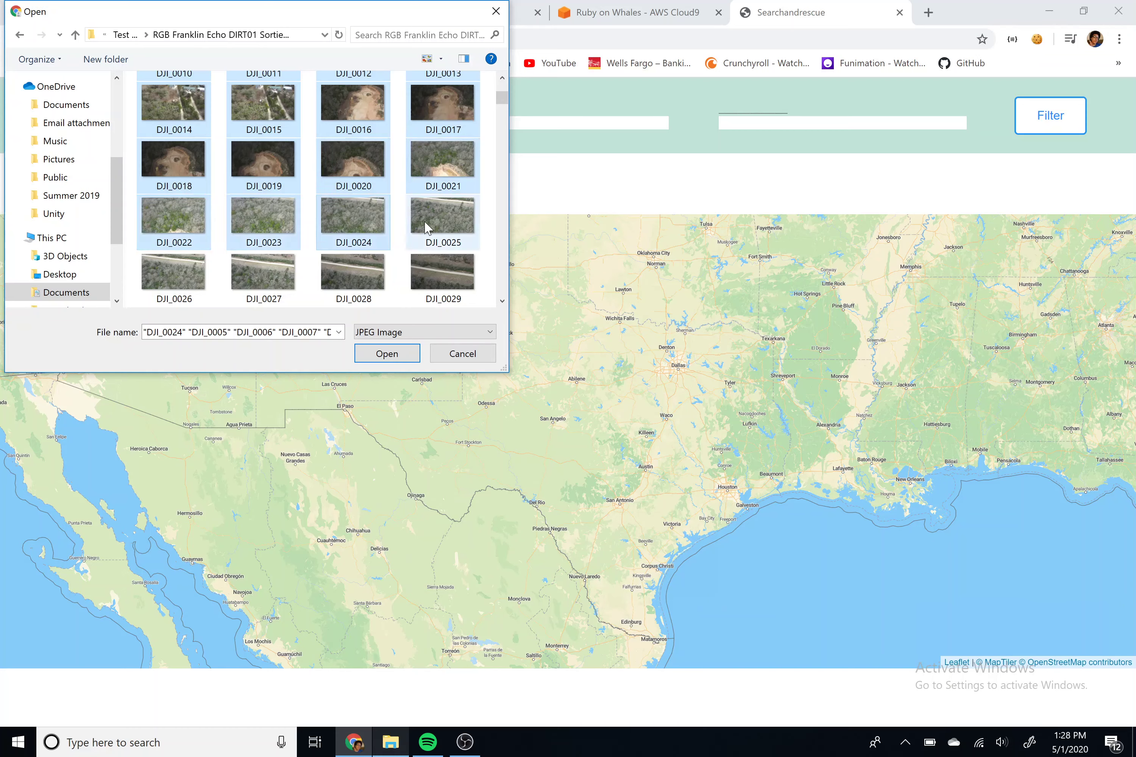
pyautogui.keyDown('ctrl'); pyautogui.click(443, 217); pyautogui.keyUp('ctrl')
pyautogui.click(381, 354)
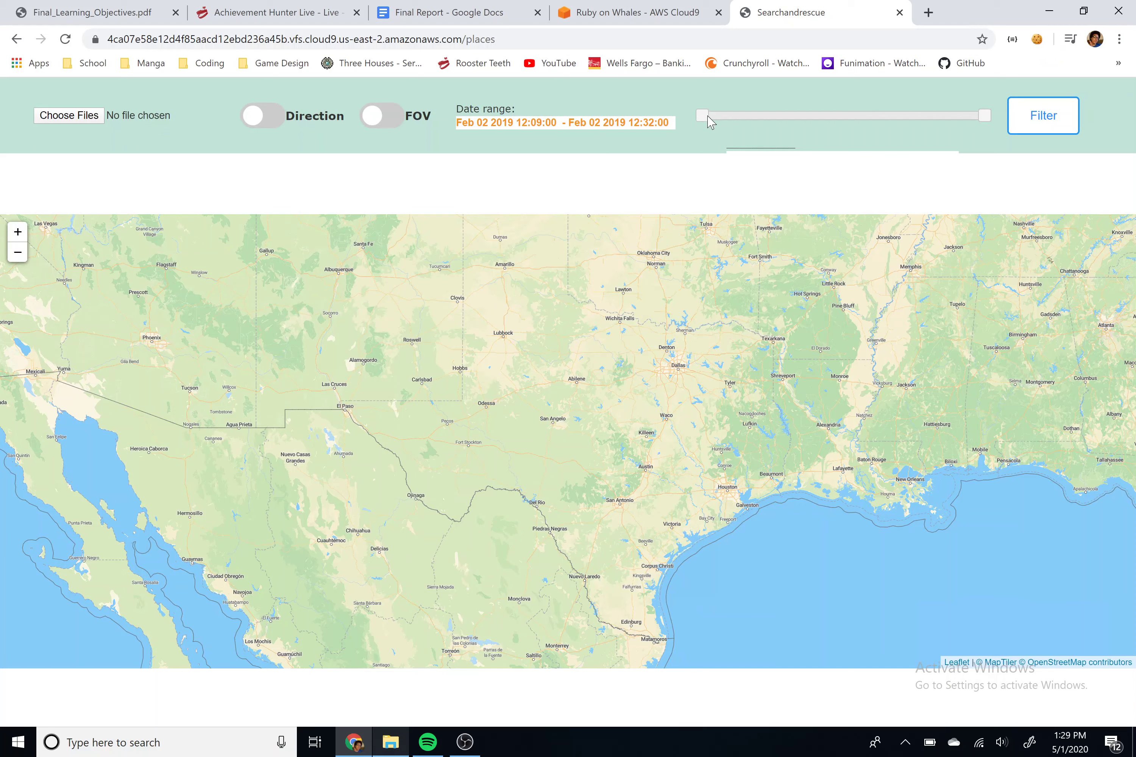
# Filter the uploaded images by the full date range, Feb 02 2019 12:09:00 to 12:32:00, to plot them on the map
pyautogui.moveTo(703, 117)
pyautogui.mouseDown()
pyautogui.moveTo(716, 123)
pyautogui.moveTo(703, 123)
pyautogui.mouseUp()
pyautogui.click(986, 117)
pyautogui.click(1045, 119)
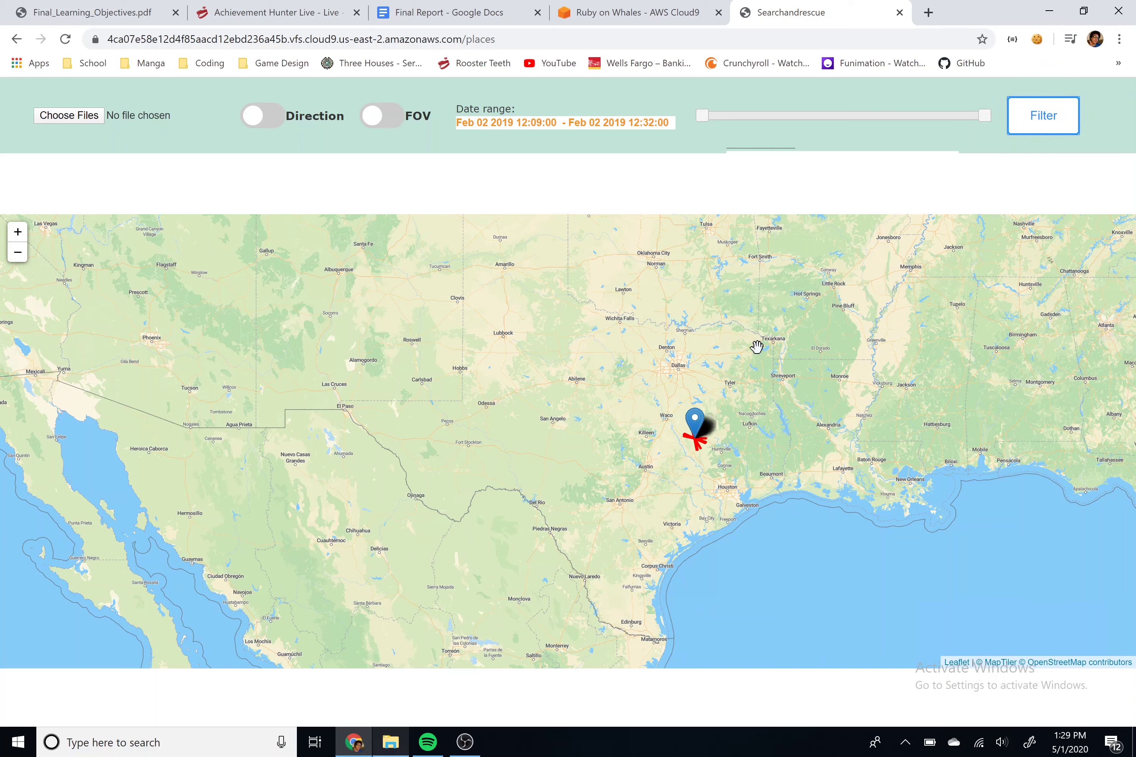
# View the photo and details of DJI_0025.jpg from its map marker, and close the preview
pyautogui.click(695, 421)
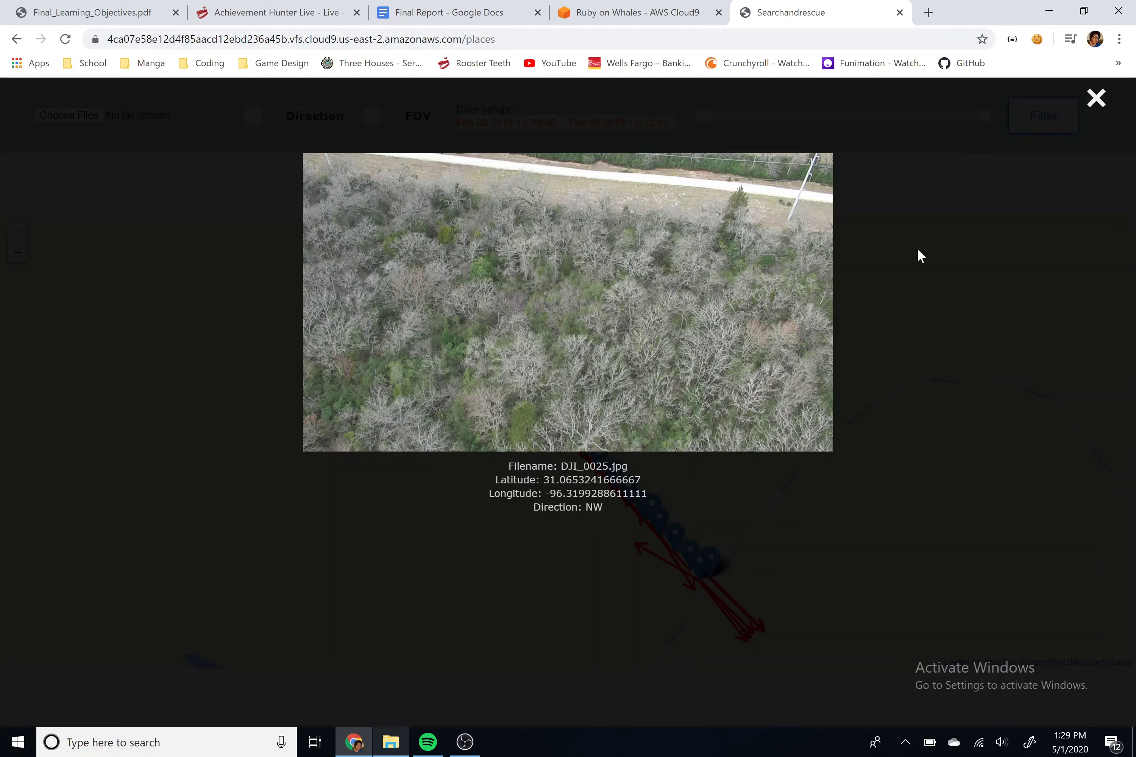
pyautogui.click(1097, 97)
# Hide the direction arrows on the image markers and show them again
pyautogui.moveTo(845, 525); pyautogui.dragTo(778, 387)
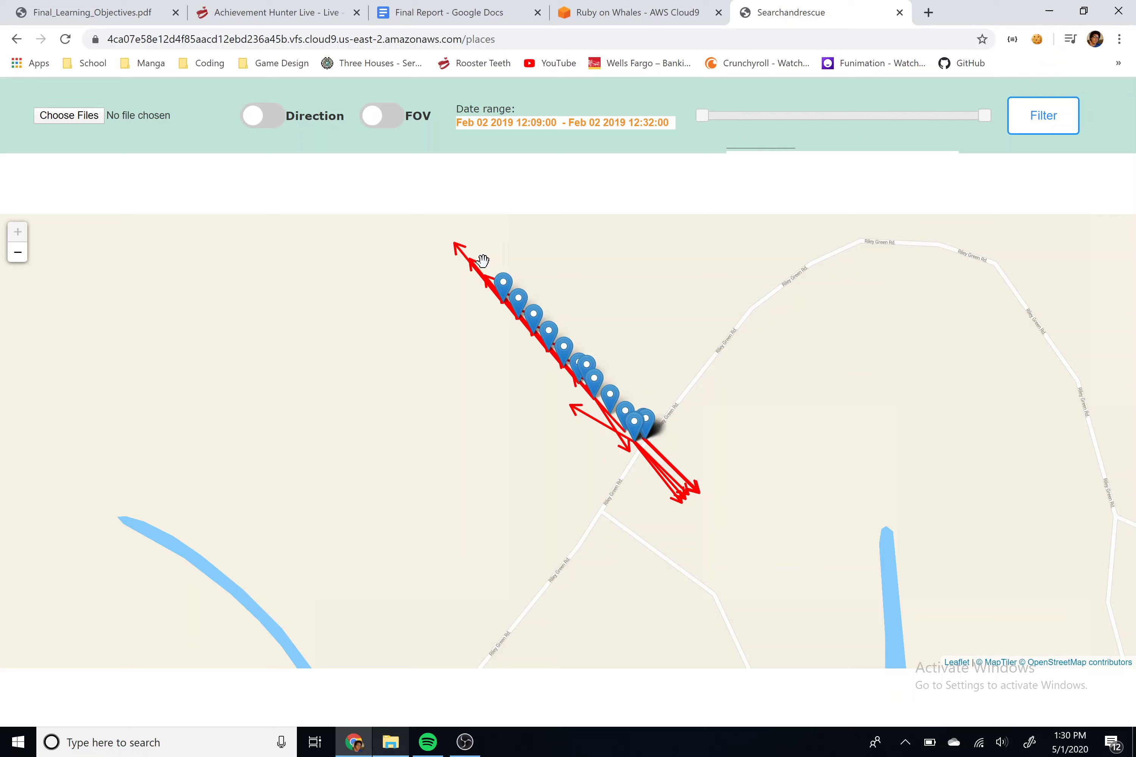
pyautogui.click(274, 123)
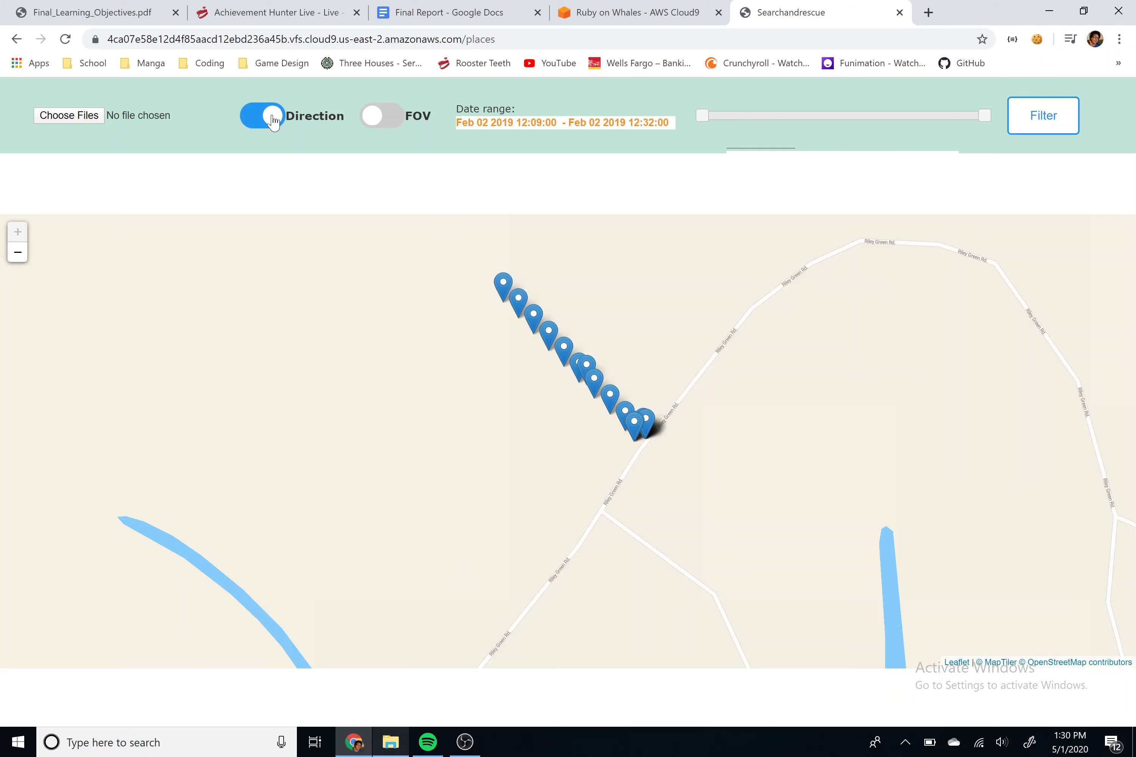
pyautogui.click(273, 121)
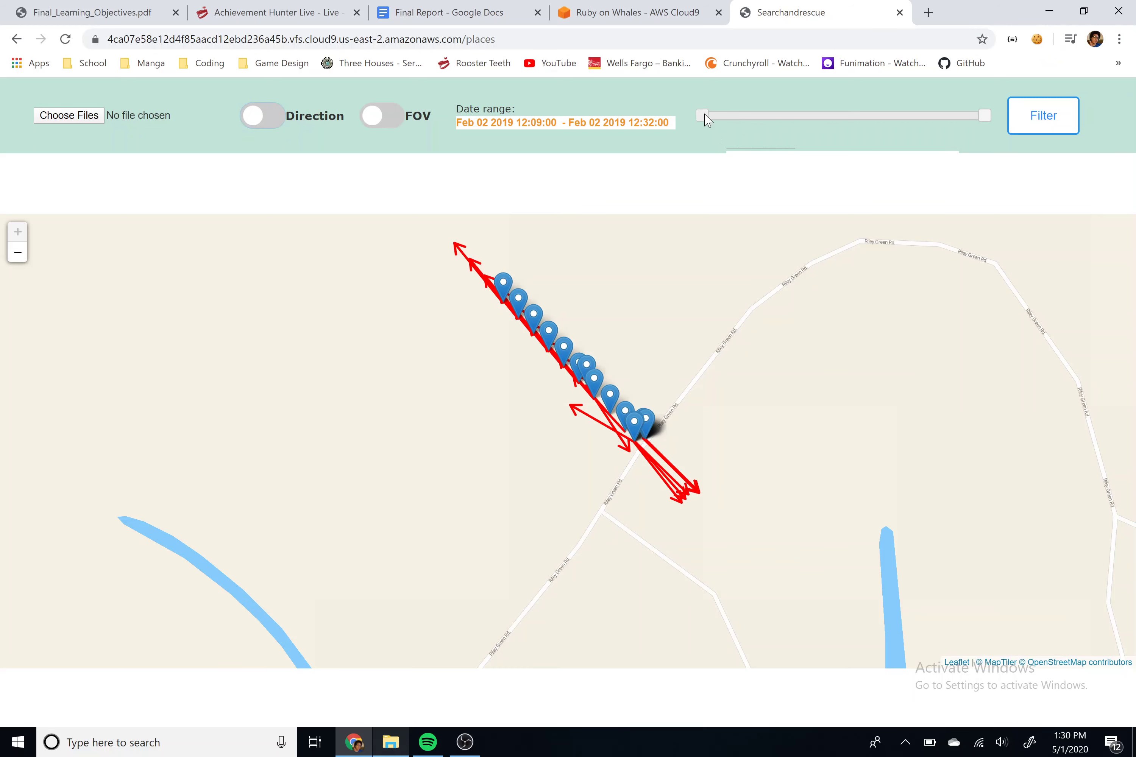
# Set the end of the date range to Feb 02 2019 12:30:00
pyautogui.click(981, 119)
pyautogui.moveTo(981, 117); pyautogui.dragTo(958, 121)
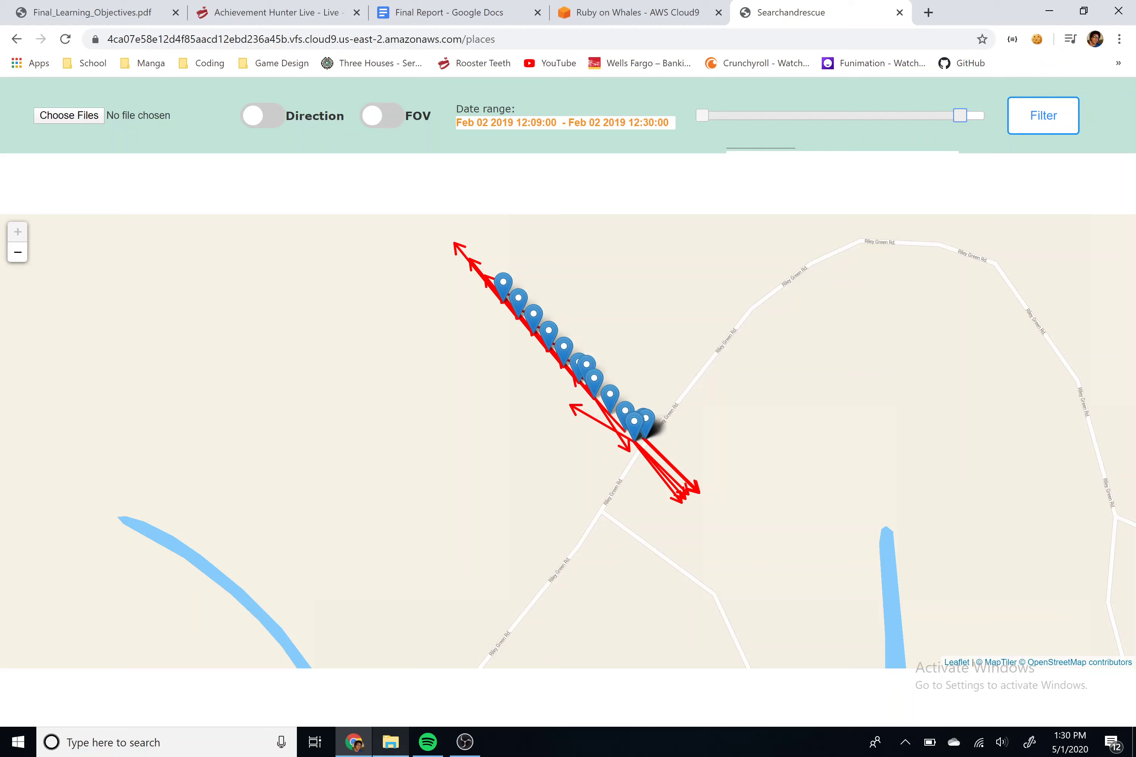